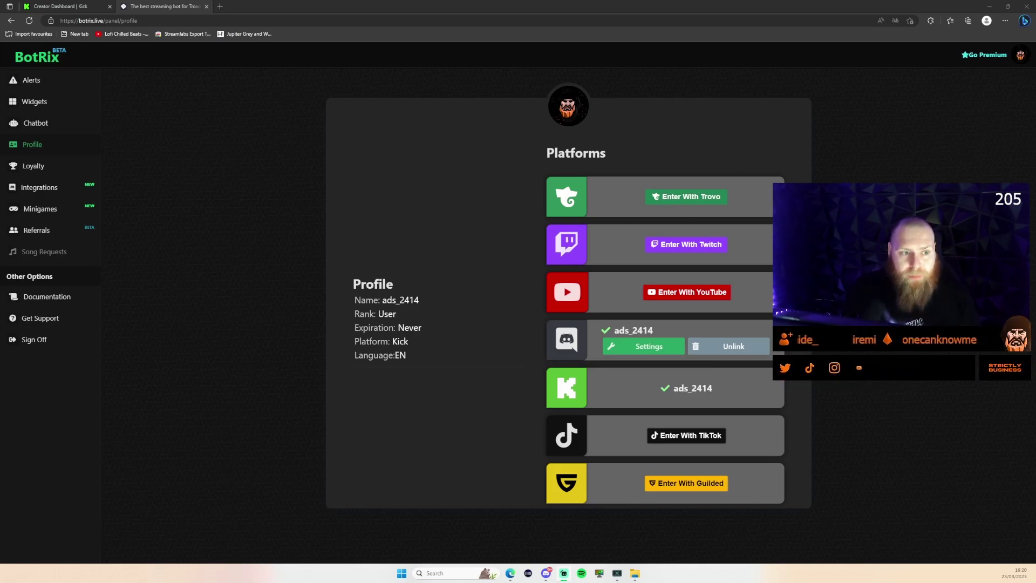
Glance at the Kick creator dashboard, then return to the BotRix profile page
drag(137, 20, 71, 20)
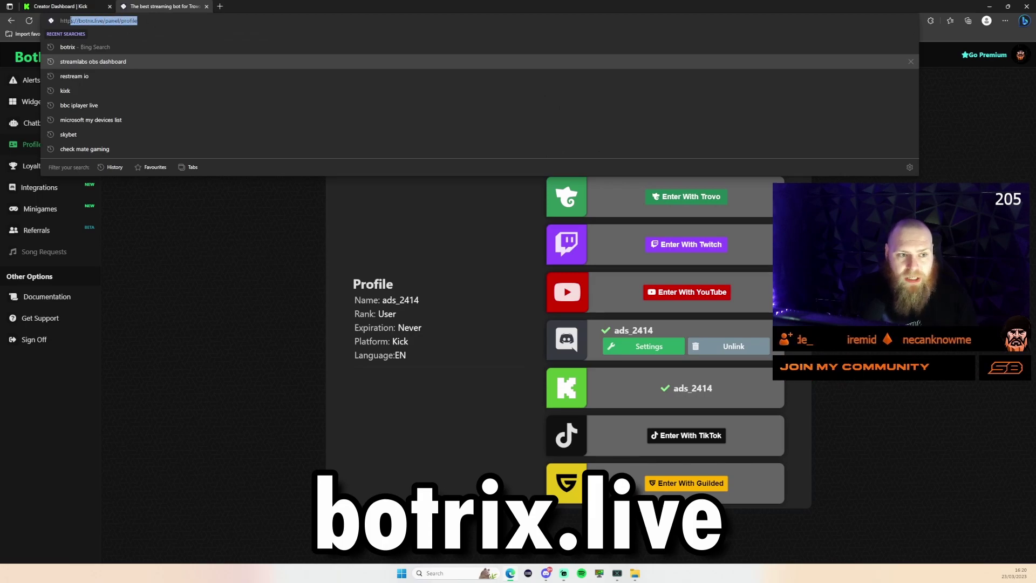
click(400, 235)
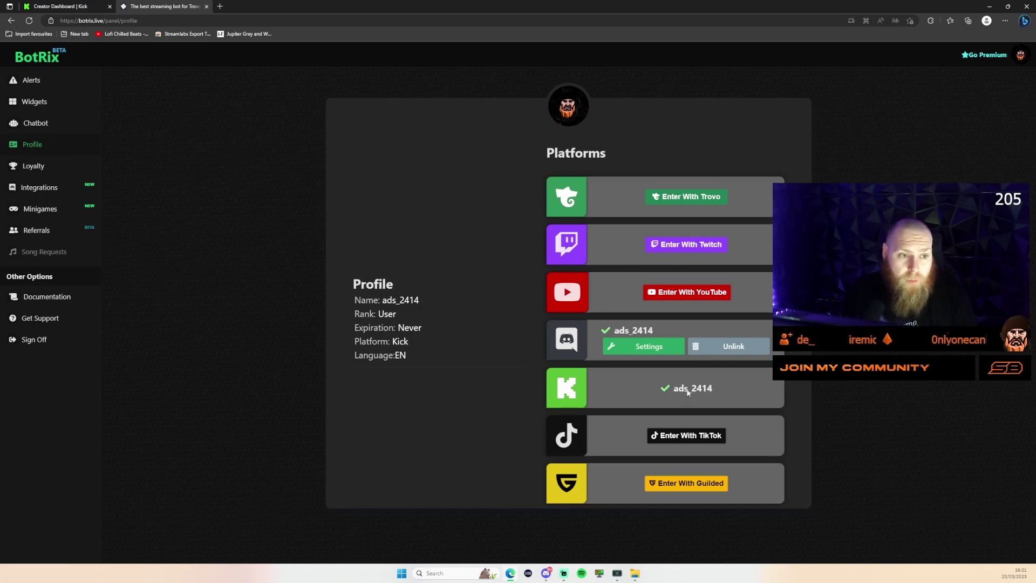
click(85, 4)
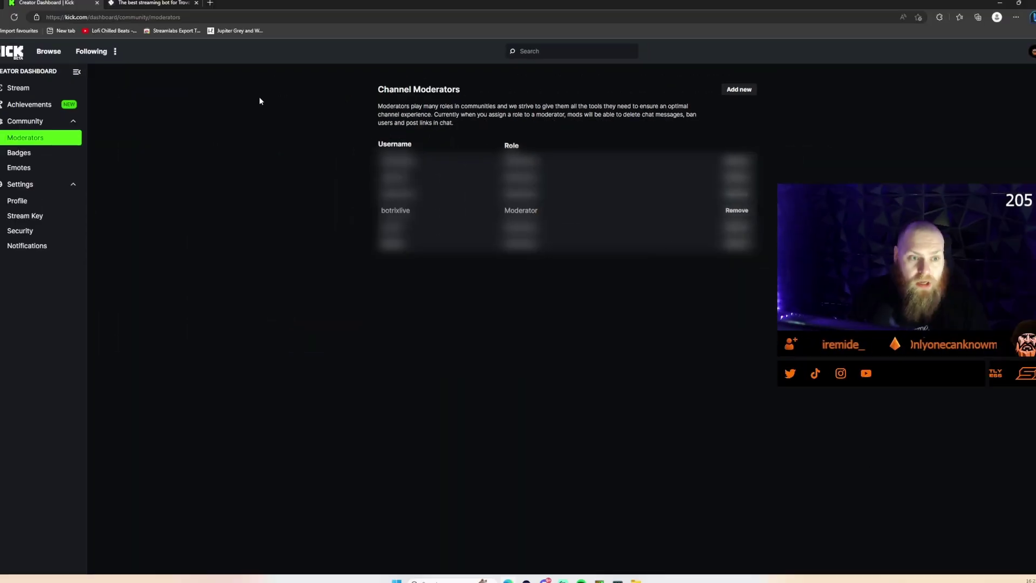
key(ctrl+Tab)
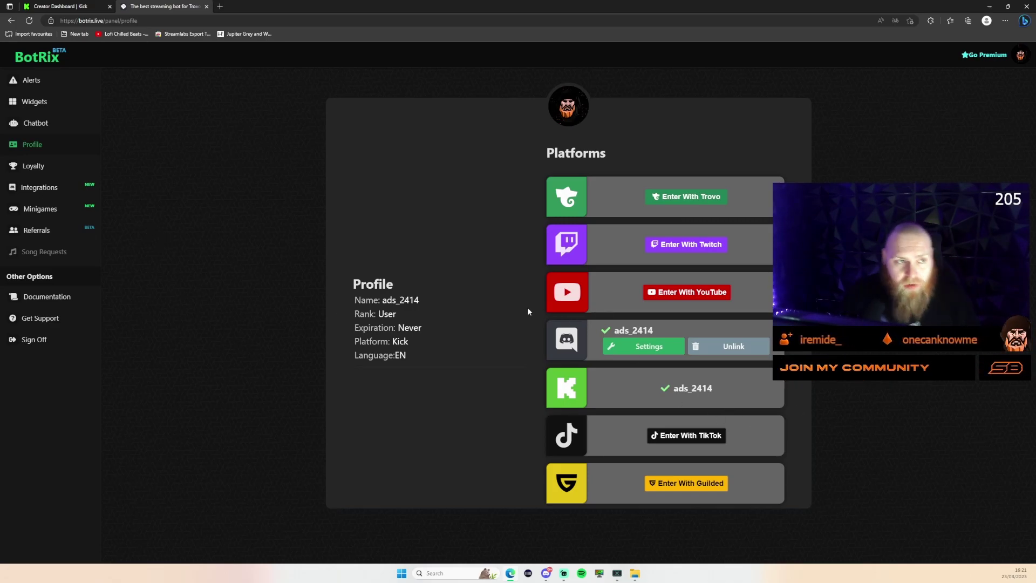
In Chatbot, browse the Commands, Timers and Modules tabs, ending back on Commands
click(62, 128)
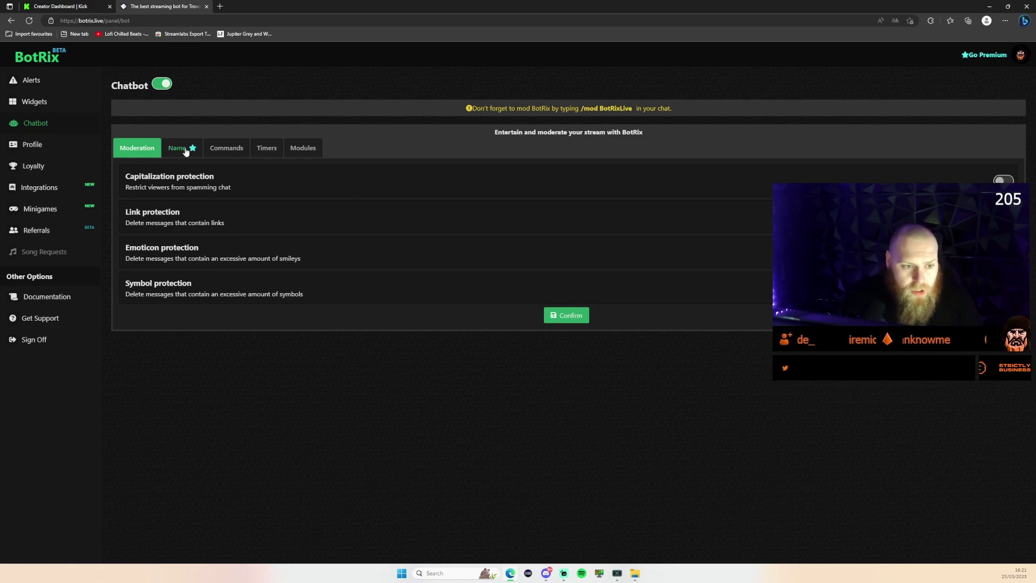
click(235, 150)
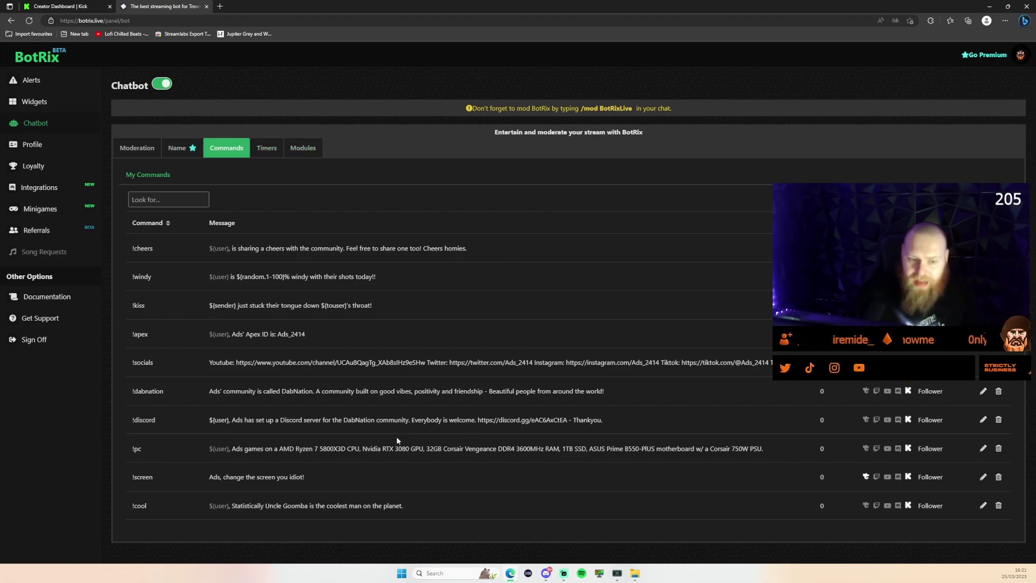
click(270, 152)
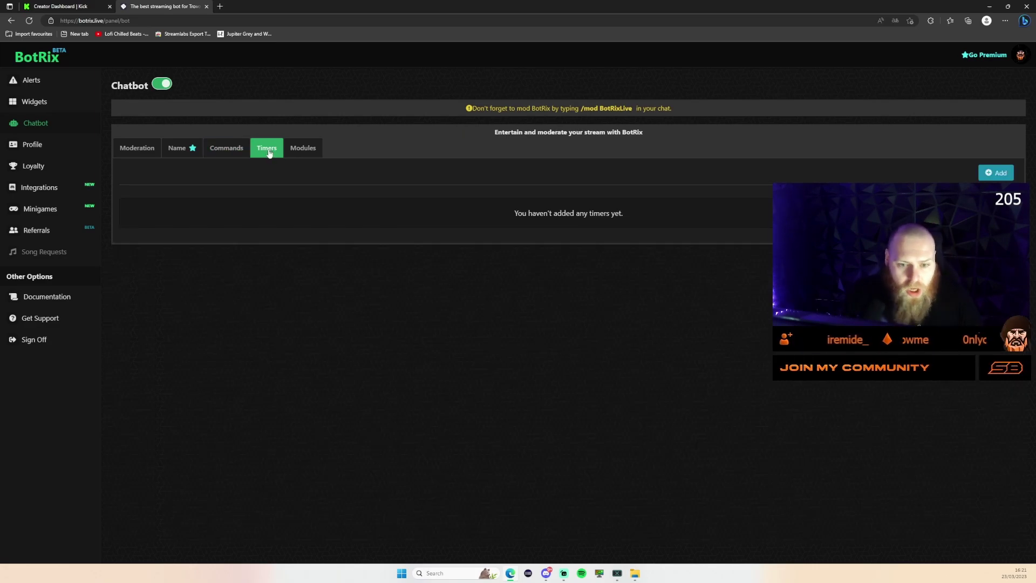
click(300, 151)
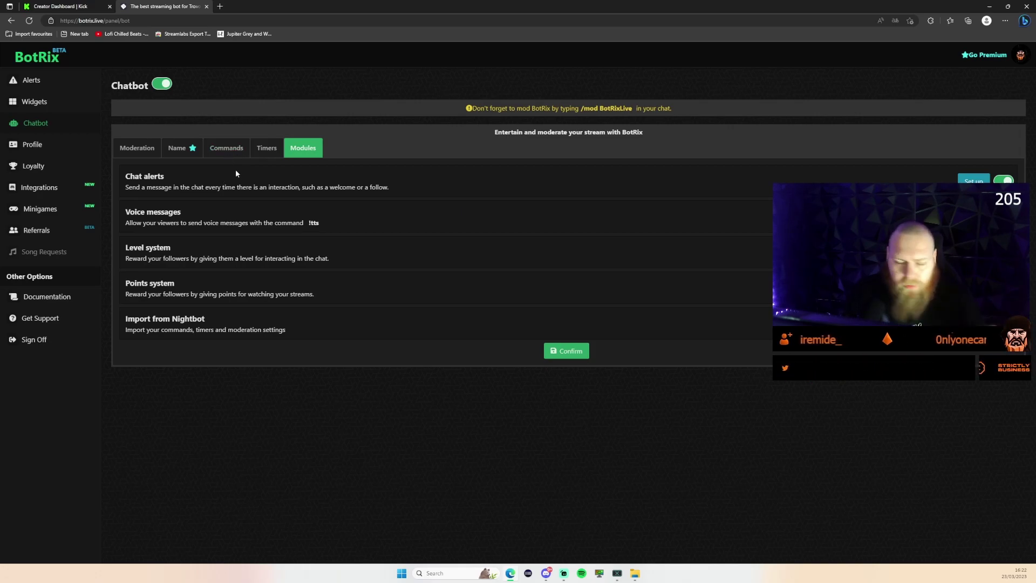
click(236, 149)
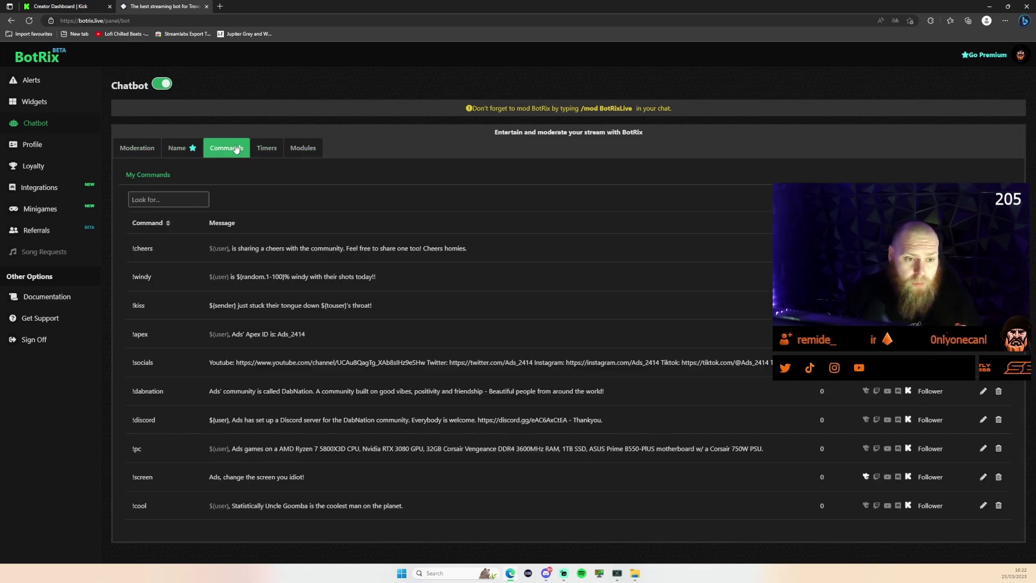
click(983, 248)
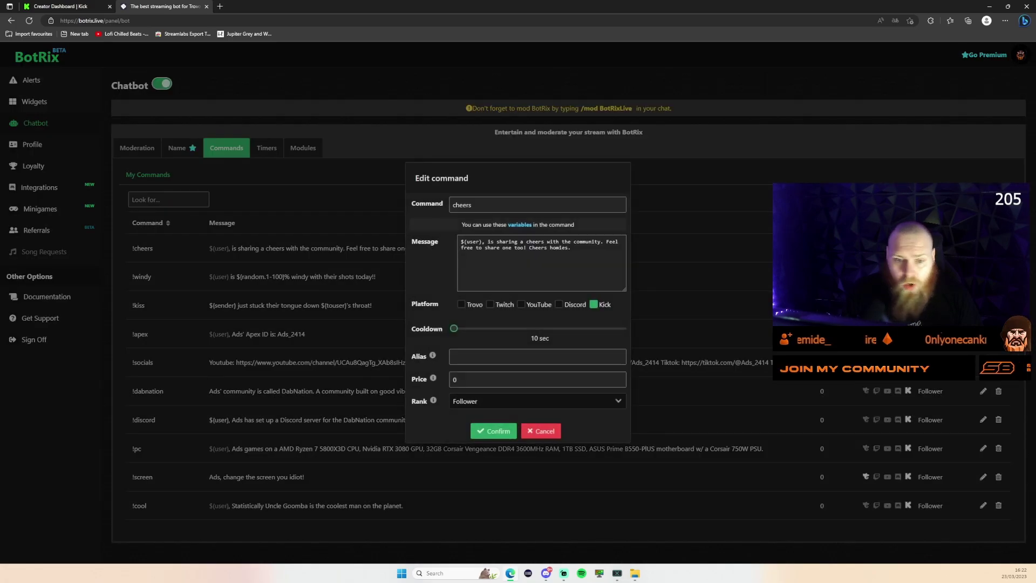
click(430, 360)
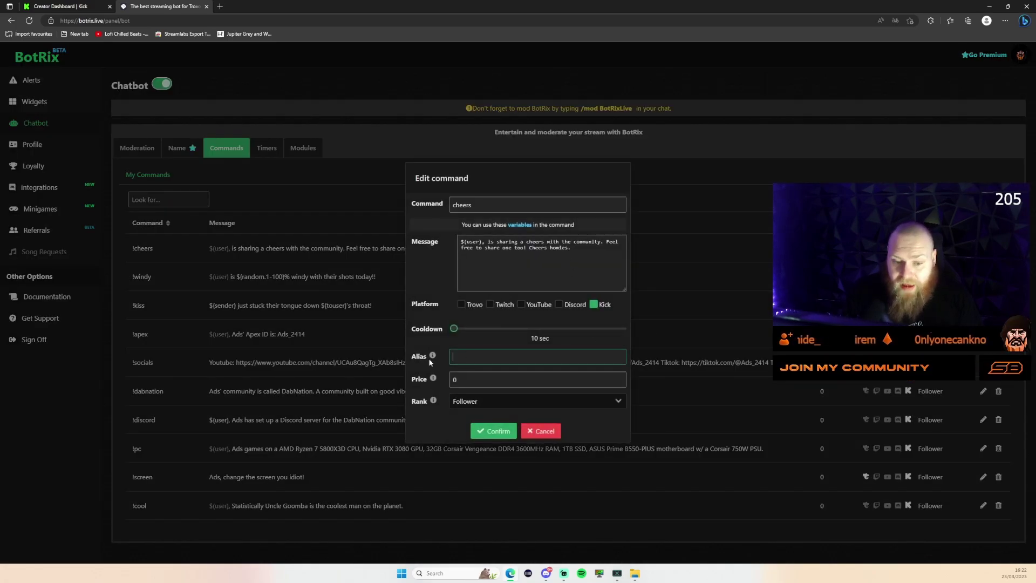
click(489, 406)
scroll(507, 472, down, 2)
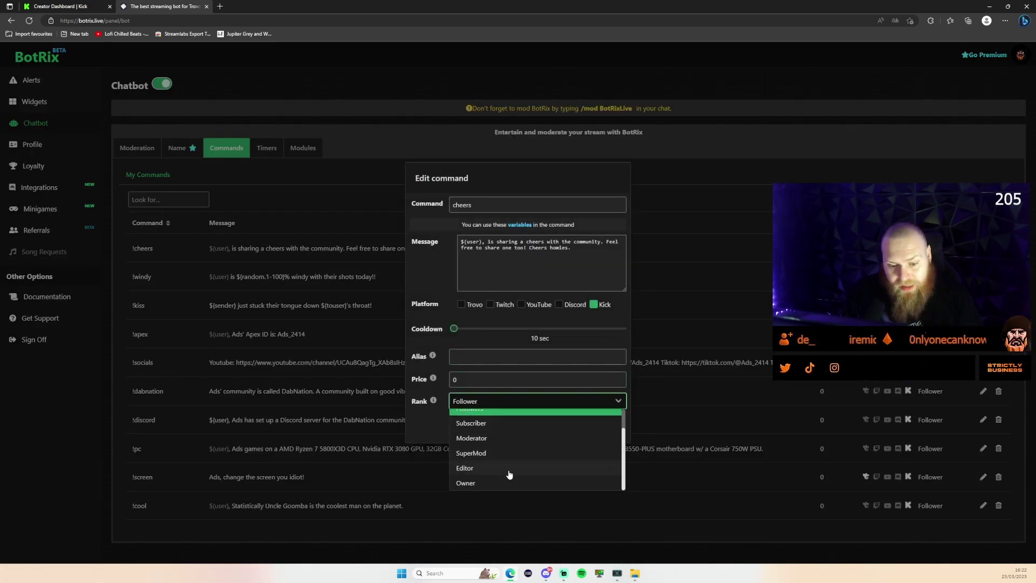
scroll(496, 472, up, 2)
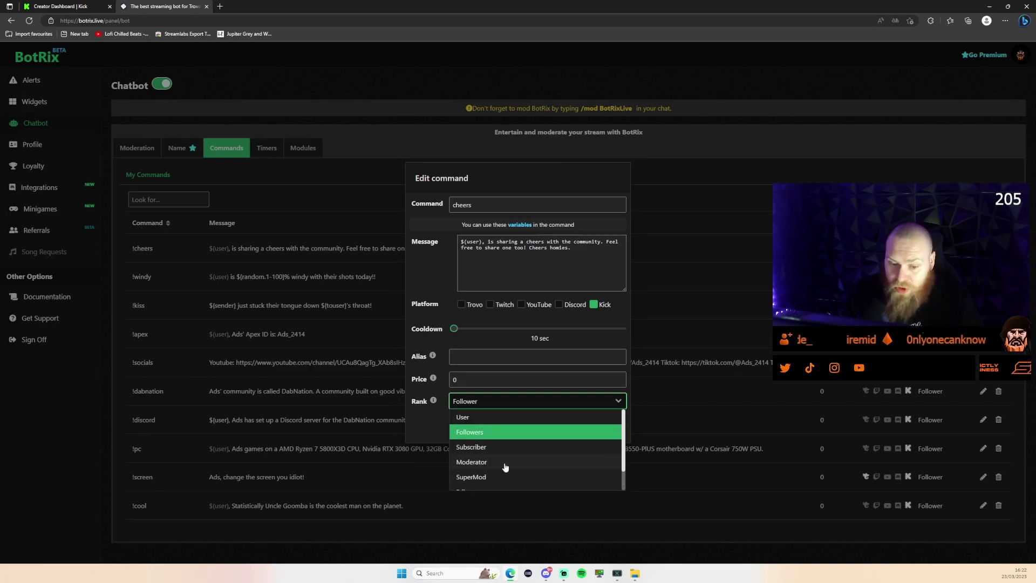
click(456, 333)
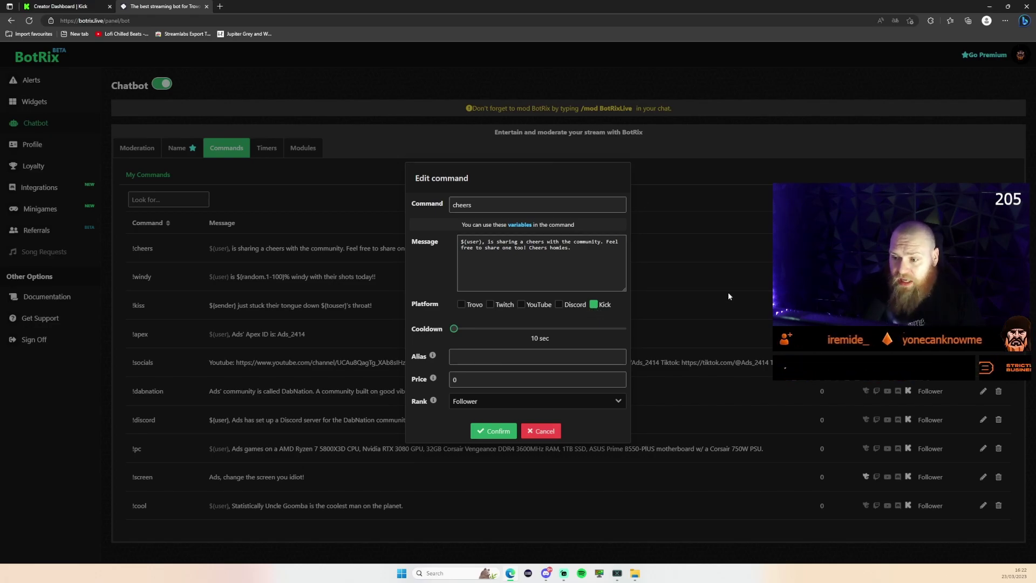
click(501, 437)
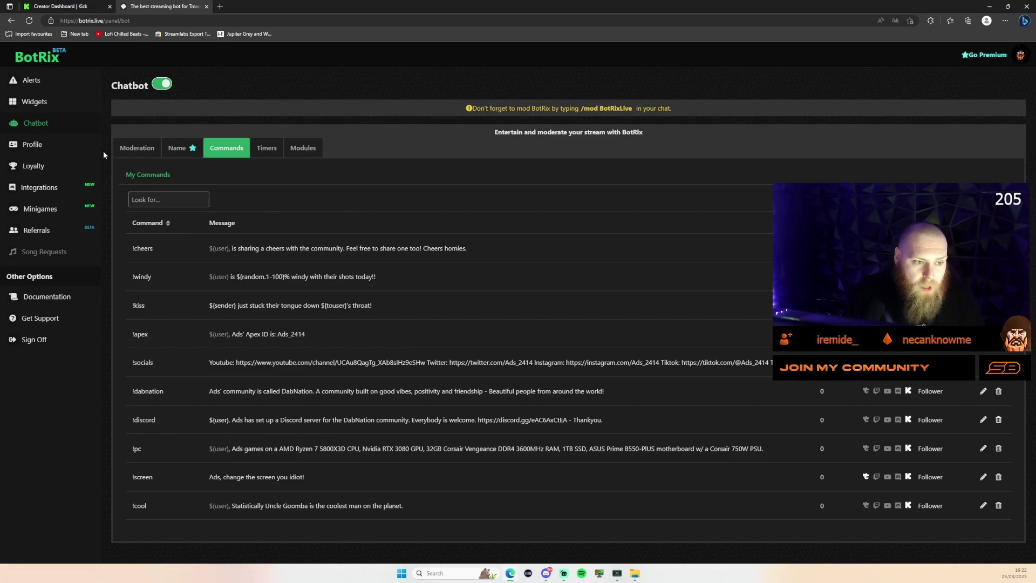
Show the widget gallery with Viewers counter, Goal Followers, Chat, Raffles and Emote Combo
click(75, 105)
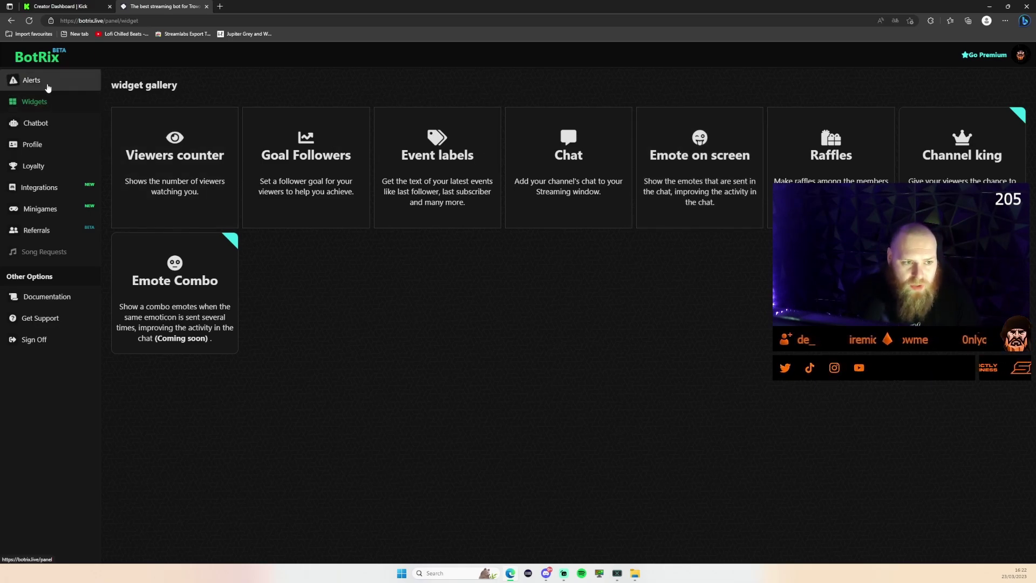
Open Alerts and look through the Gift Sub, Followers, Raid, Tip and Kicks settings
click(47, 87)
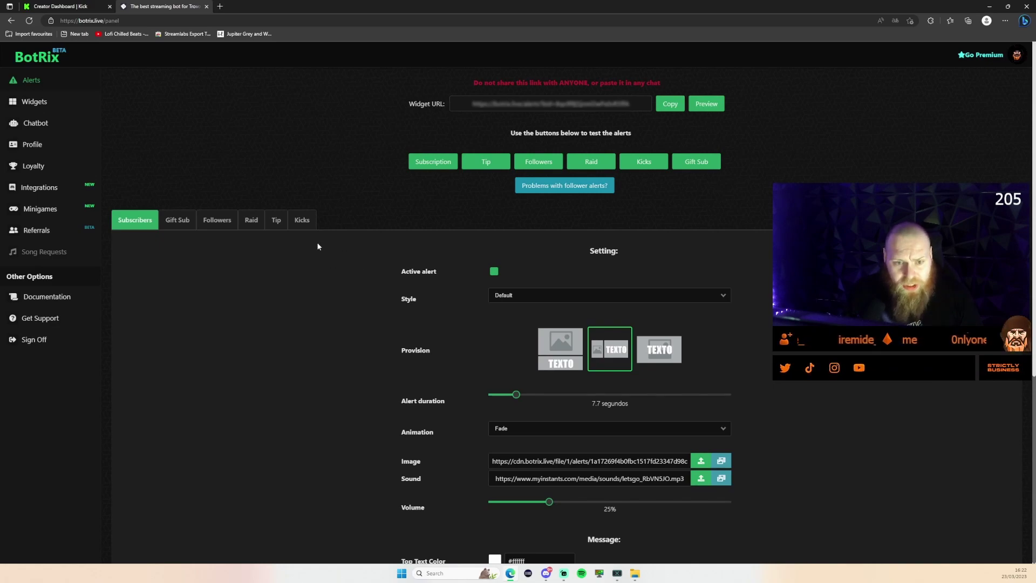
click(181, 224)
click(226, 225)
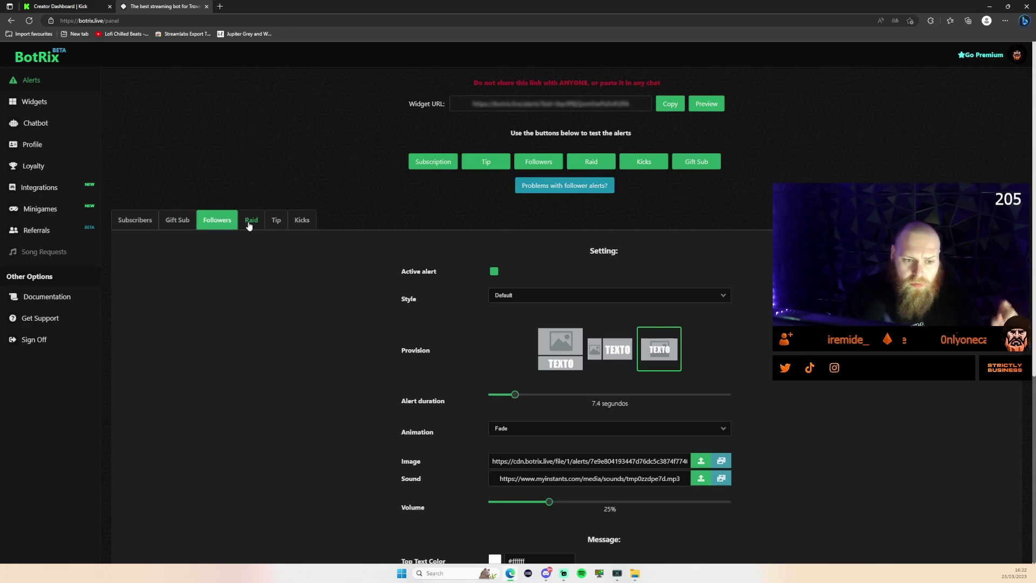
click(250, 225)
click(278, 226)
click(305, 228)
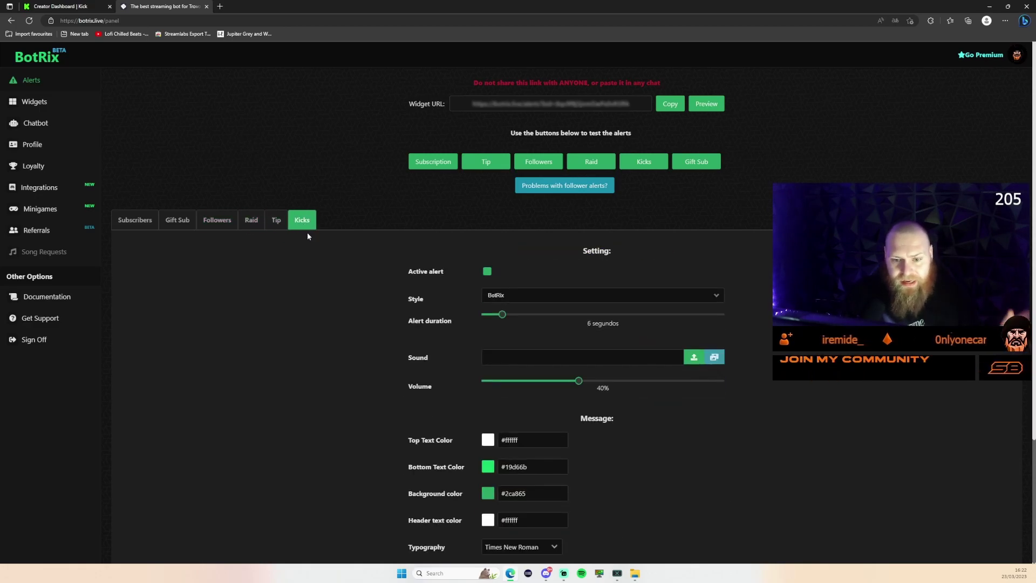
click(138, 221)
Save the Subscribers alert with its 'Thank you for subscribing' message
scroll(699, 438, down, 3)
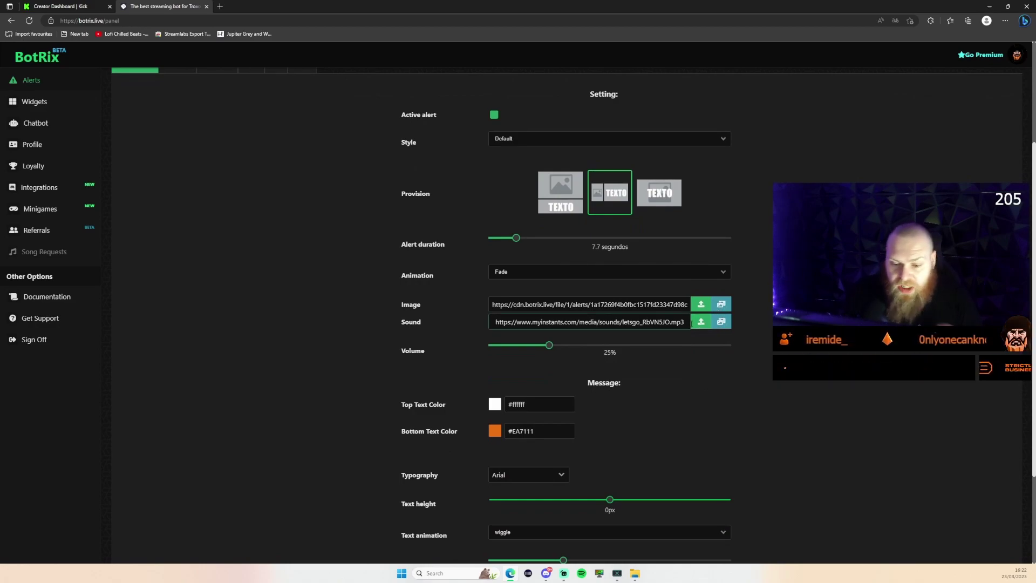
scroll(578, 250, down, 3)
scroll(621, 388, down, 1)
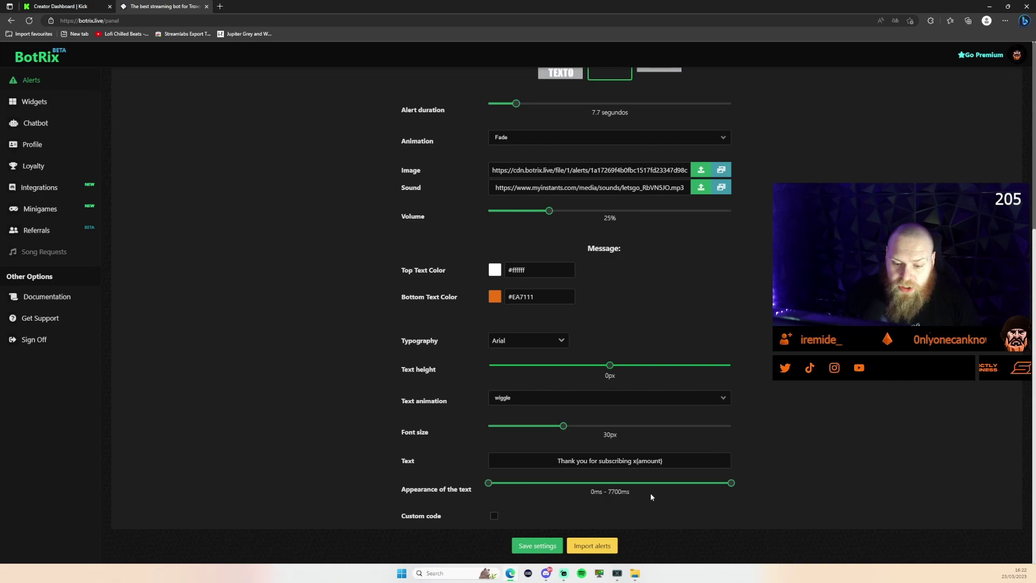
triple_click(637, 461)
click(845, 443)
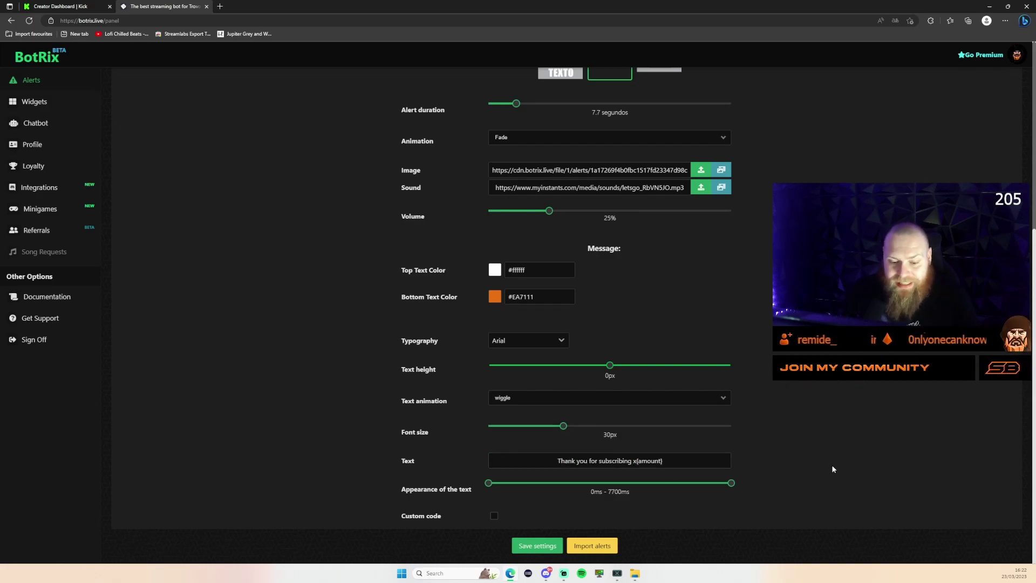
click(537, 546)
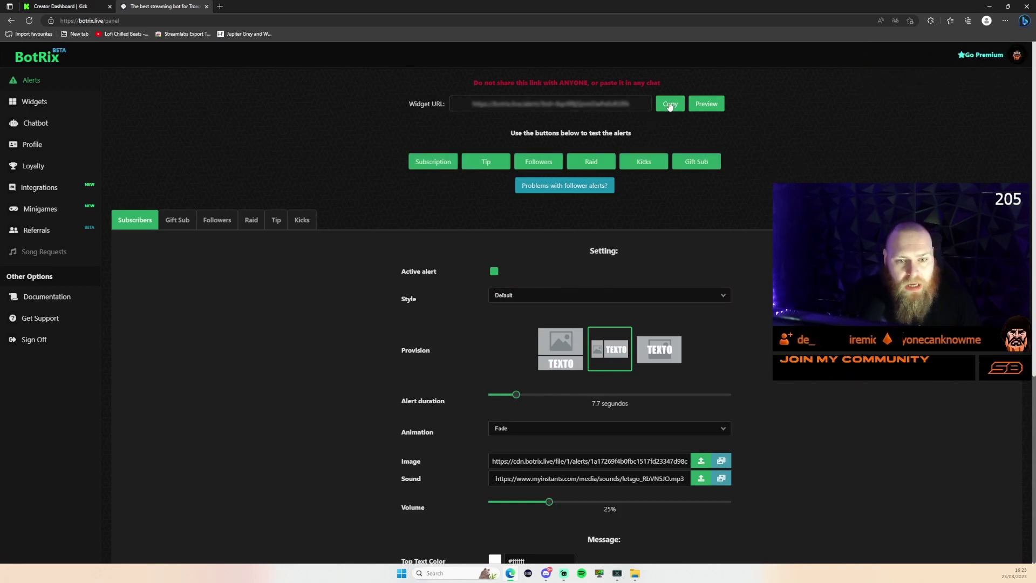
Copy the alerts widget URL and review Gift Sub's style options, keeping the Fade animation
click(670, 105)
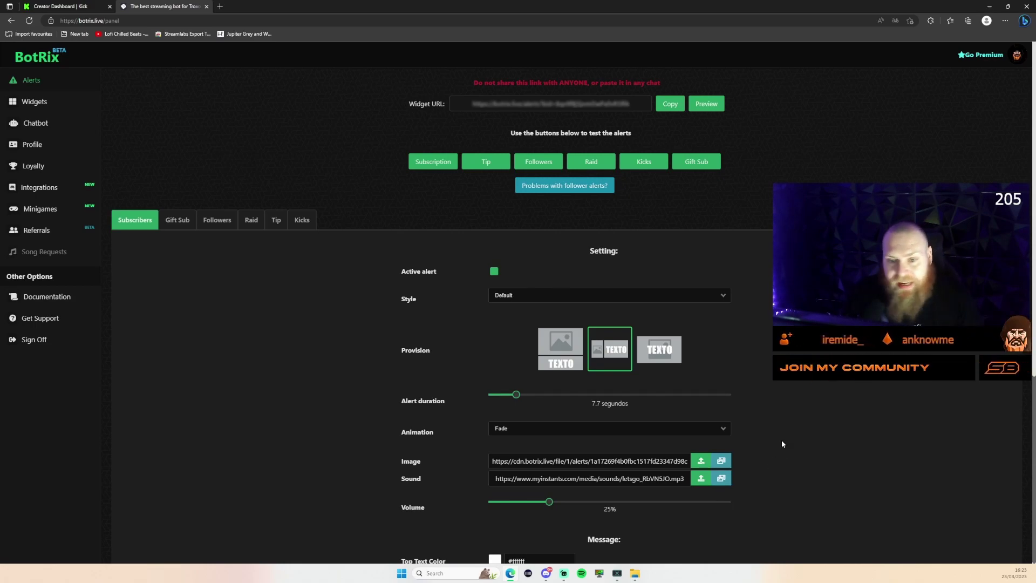
click(177, 221)
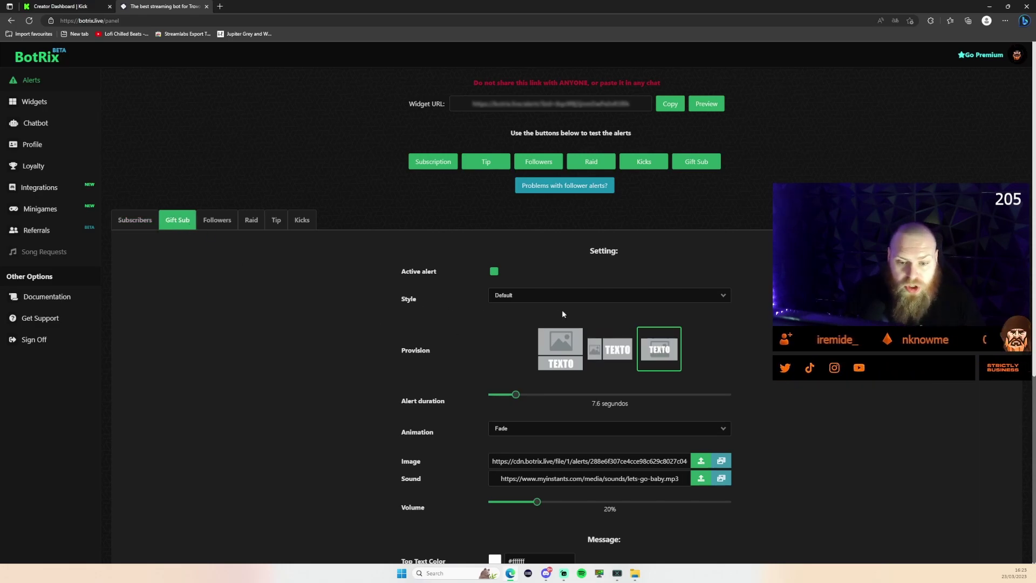
click(574, 296)
click(721, 429)
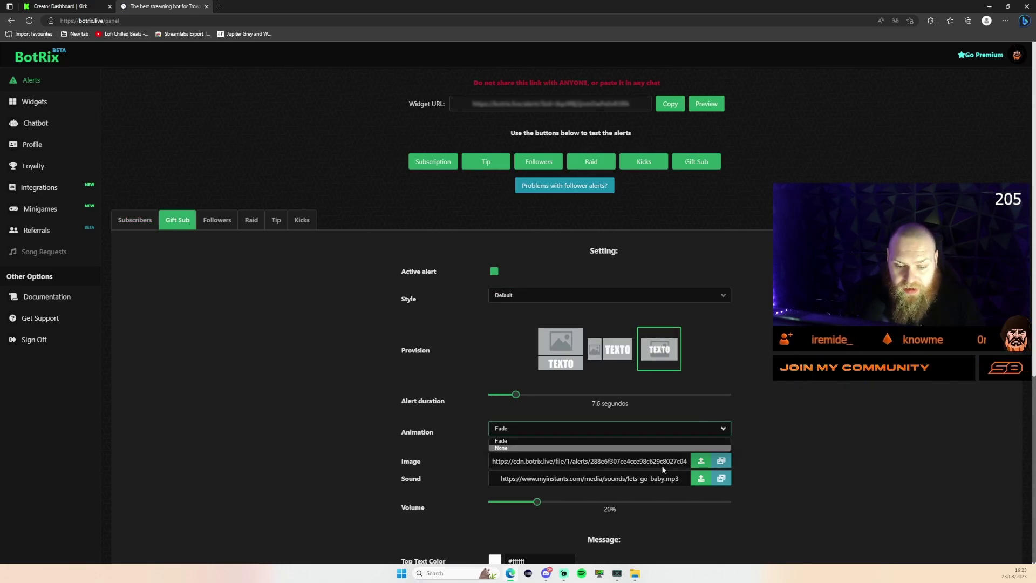
click(851, 435)
scroll(851, 436, down, 5)
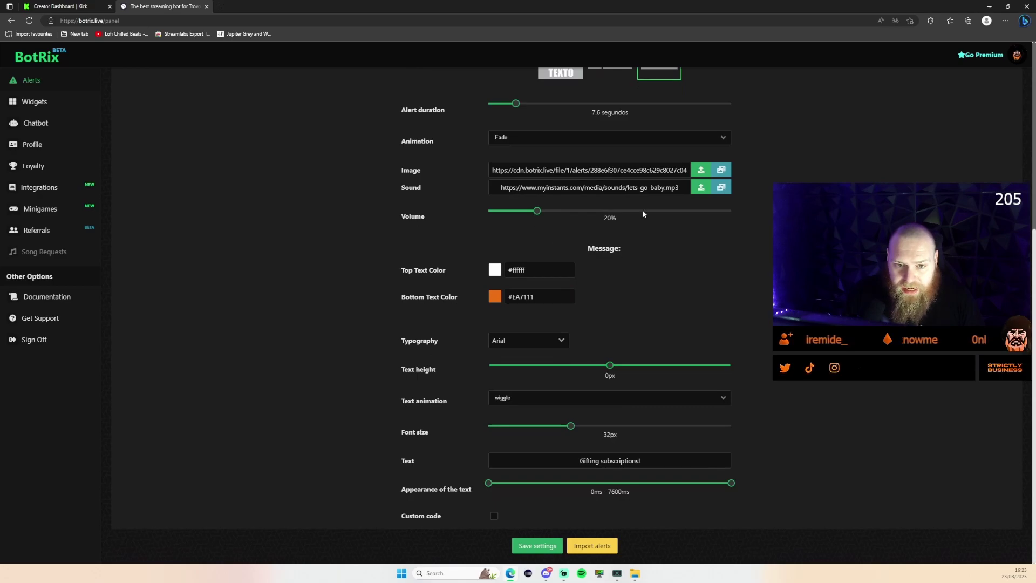
scroll(756, 348, up, 5)
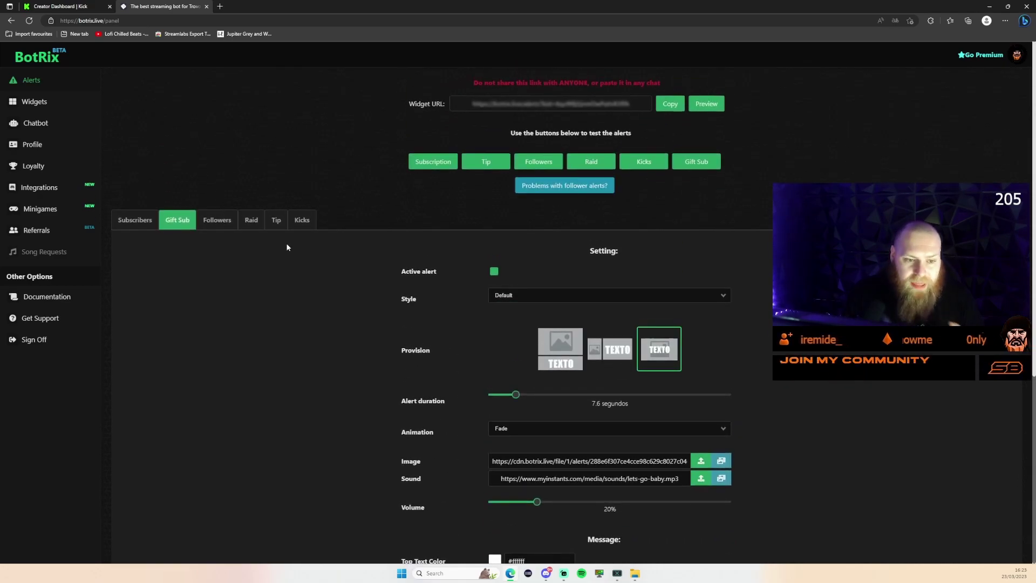
click(302, 219)
Go via Widgets and Profile to the Loyalty ranking of viewers' levels and points
click(60, 101)
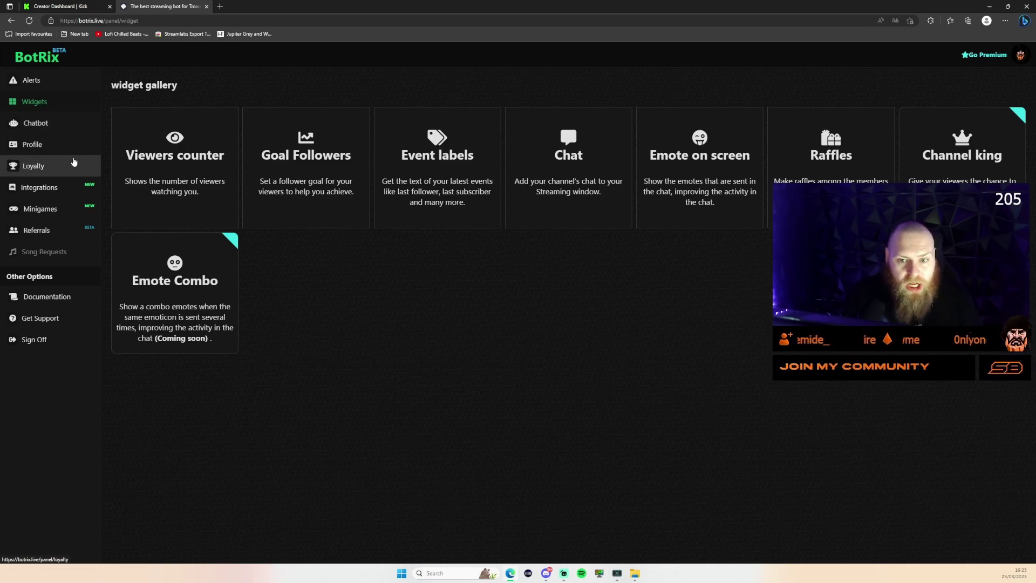
click(54, 143)
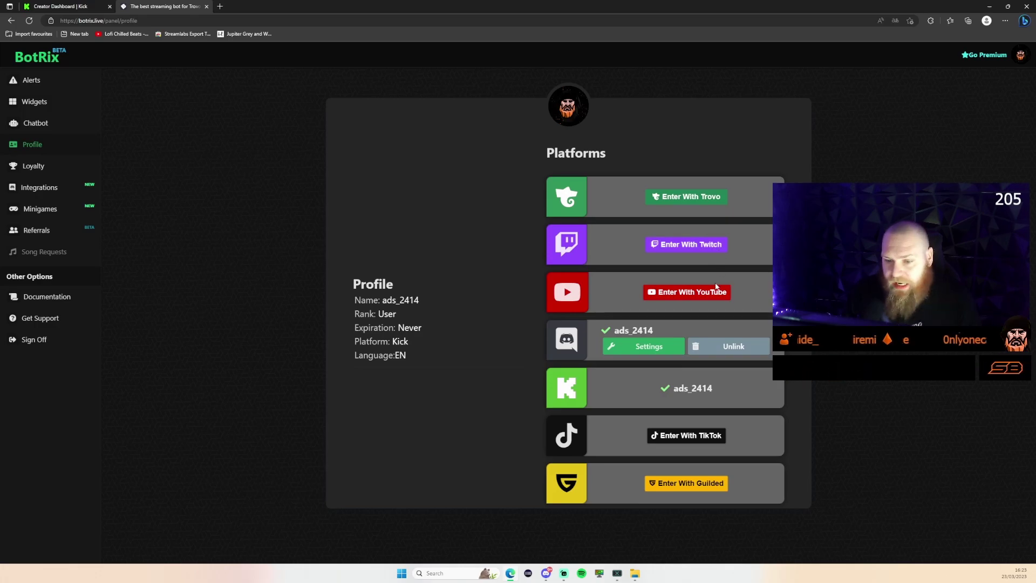
click(57, 167)
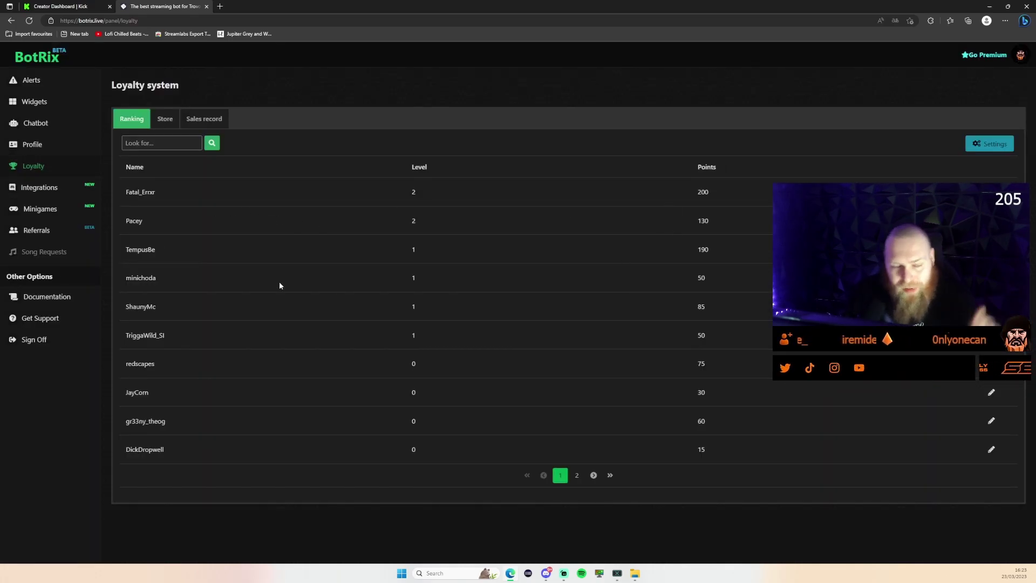
Look over the Discord integrations page, then go back to the Alerts settings
click(80, 187)
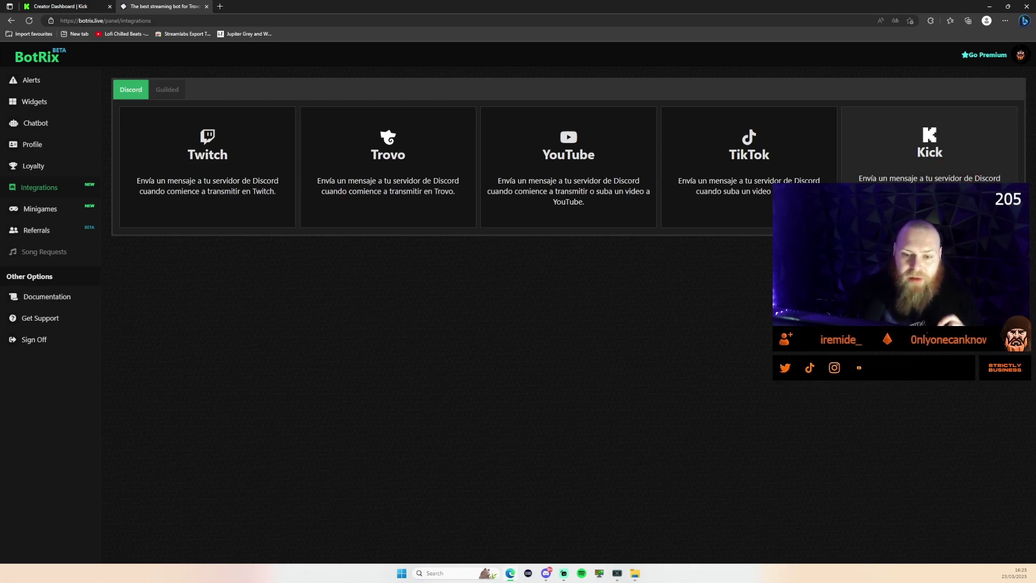
click(33, 81)
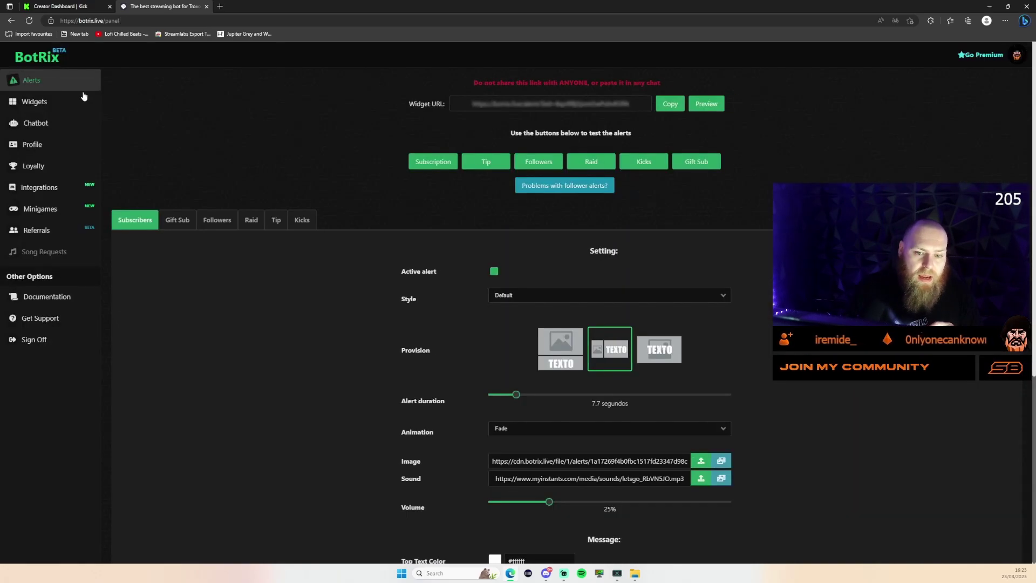